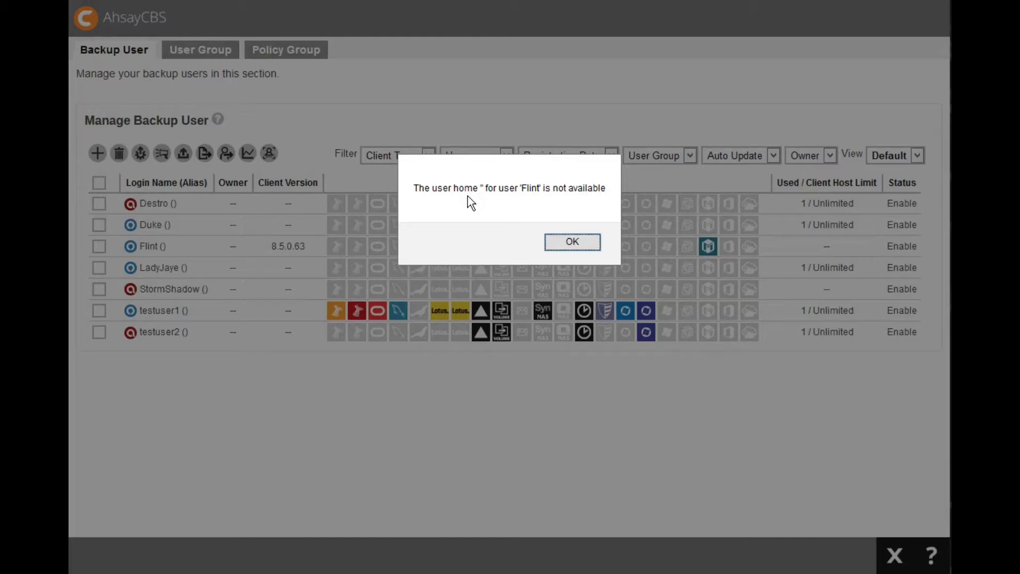
{"action": "left_click", "coordinate": [572, 243]}
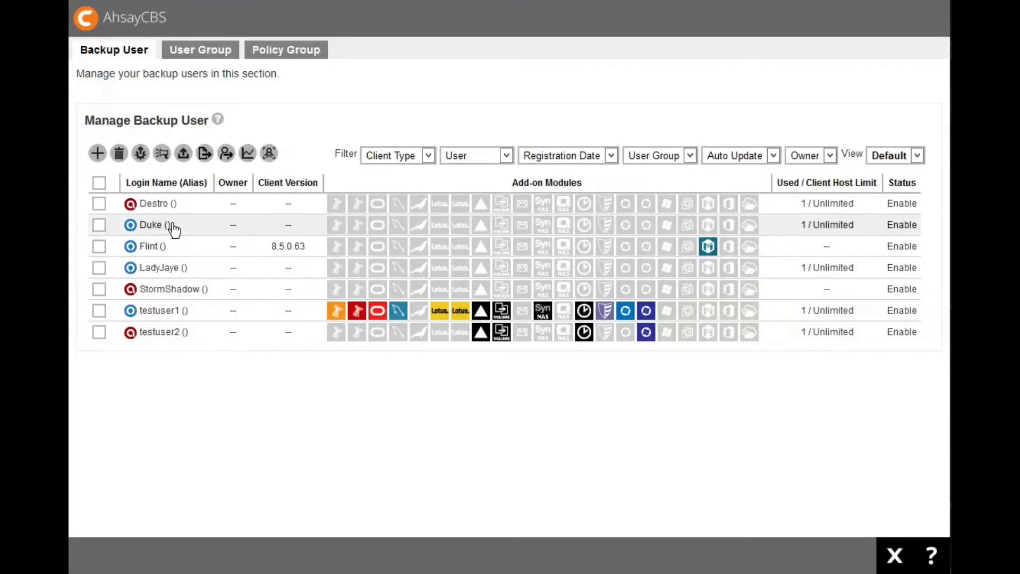
{"action": "left_click", "coordinate": [170, 250]}
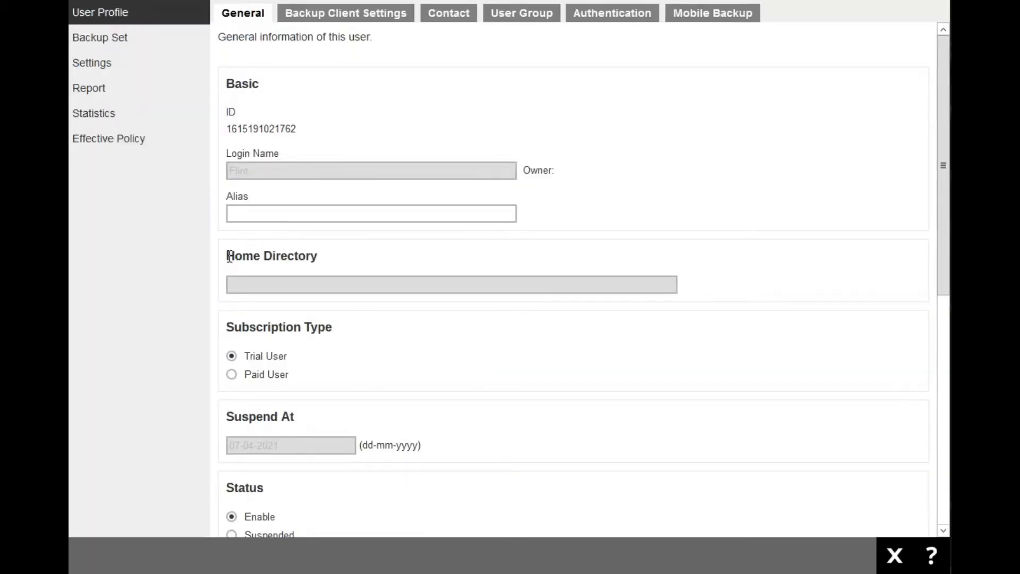
{"action": "left_click_drag", "start_coordinate": [226, 256], "coordinate": [328, 254]}
{"action": "left_click", "coordinate": [265, 278]}
{"action": "left_click", "coordinate": [895, 556]}
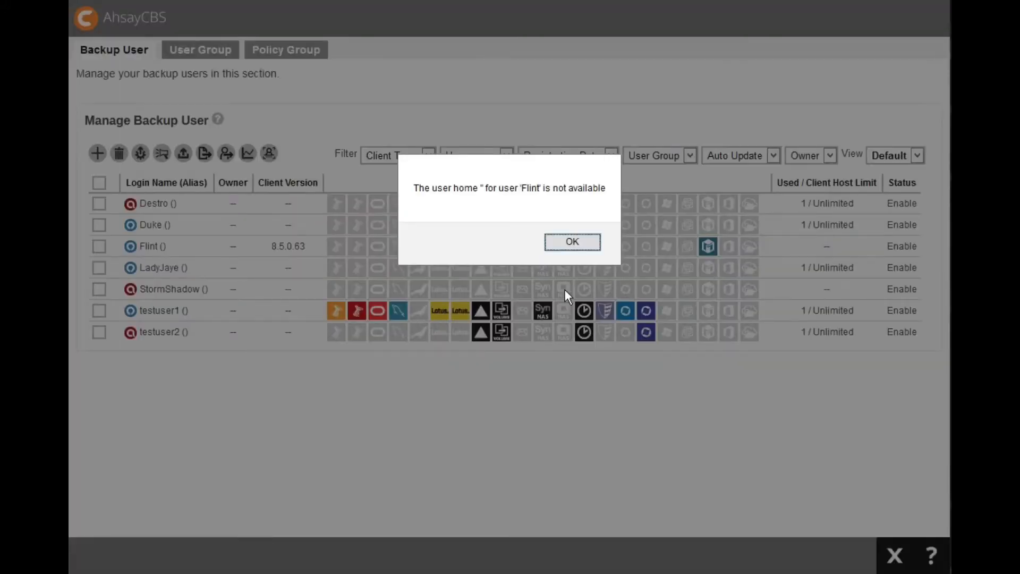
- Review the user home directories configured in the Backup / Restore basic settings
{"action": "left_click", "coordinate": [574, 244]}
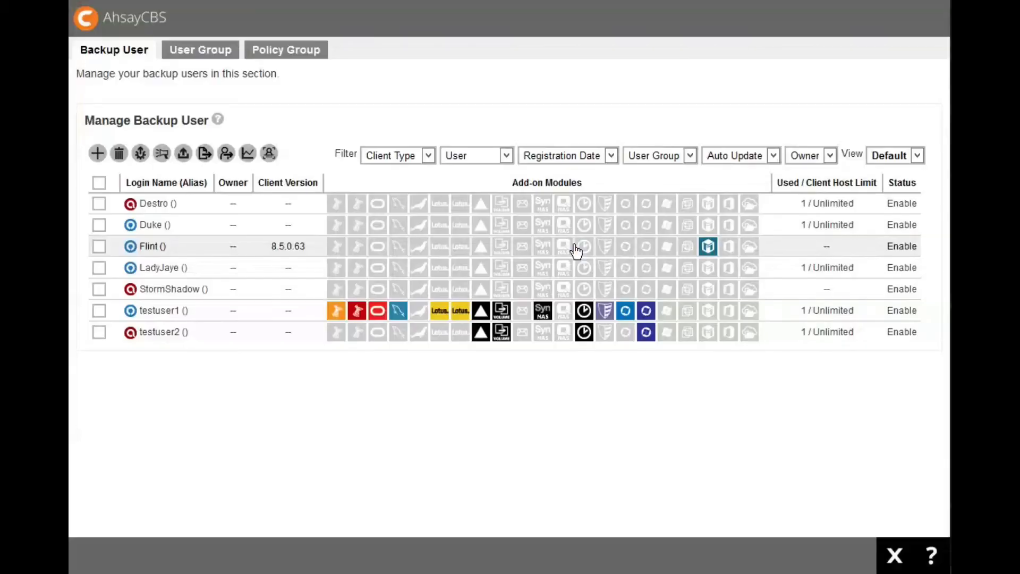
{"action": "left_click", "coordinate": [895, 558]}
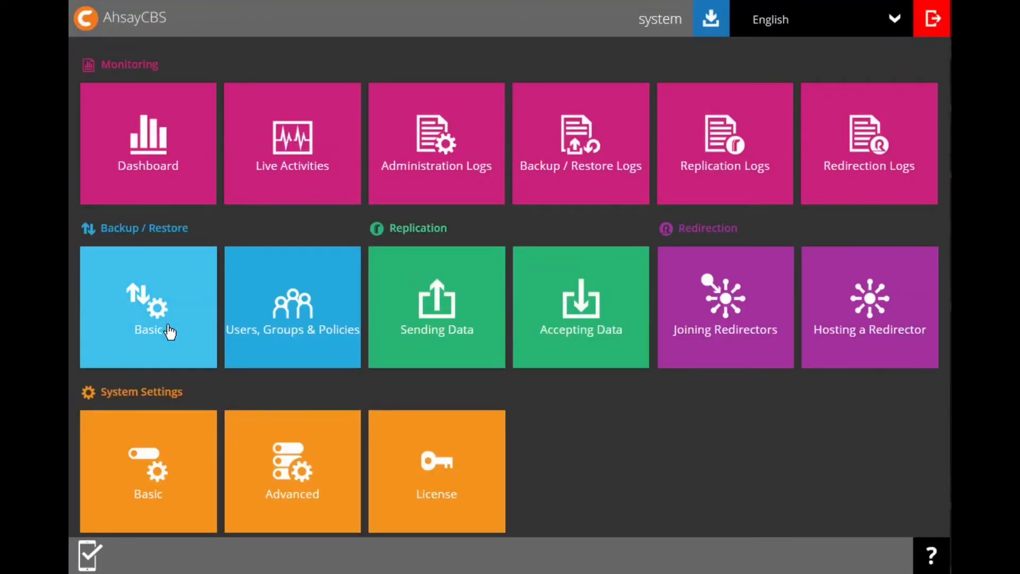
{"action": "left_click", "coordinate": [168, 326]}
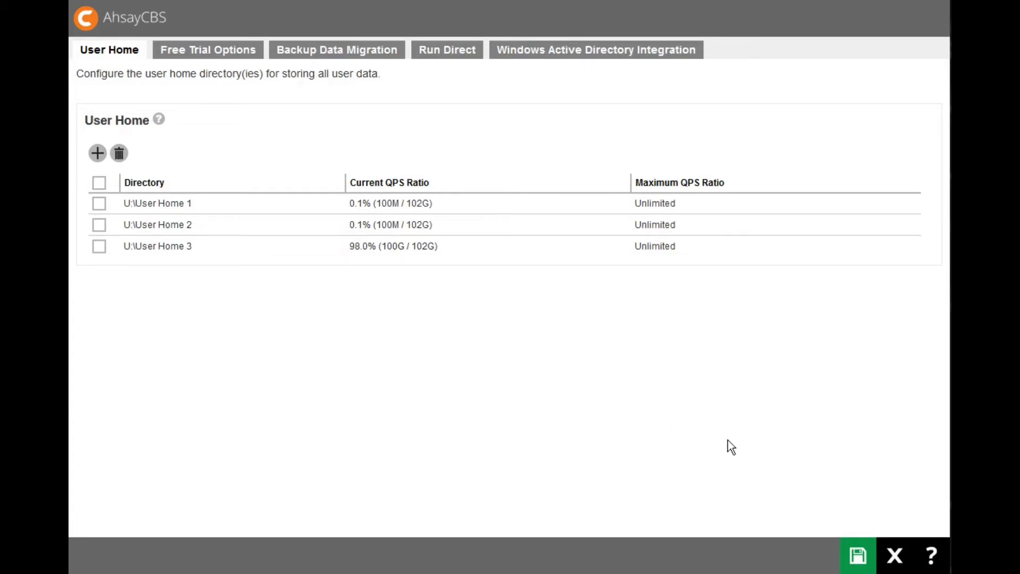
{"action": "left_click", "coordinate": [895, 556]}
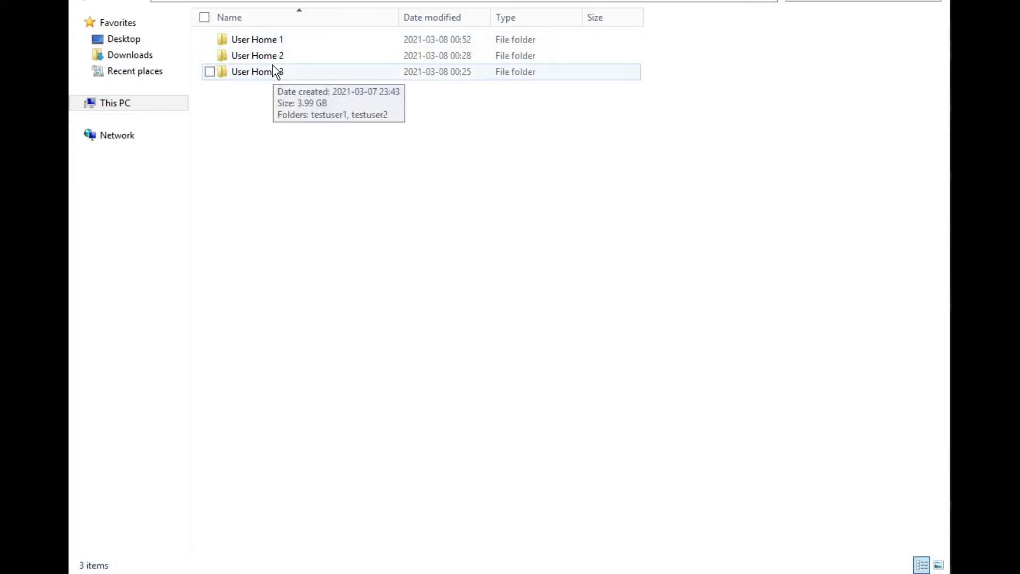
- In File Explorer, rename the Flint.renamed folder inside User Home 1 to Flint
{"action": "left_click", "coordinate": [273, 46]}
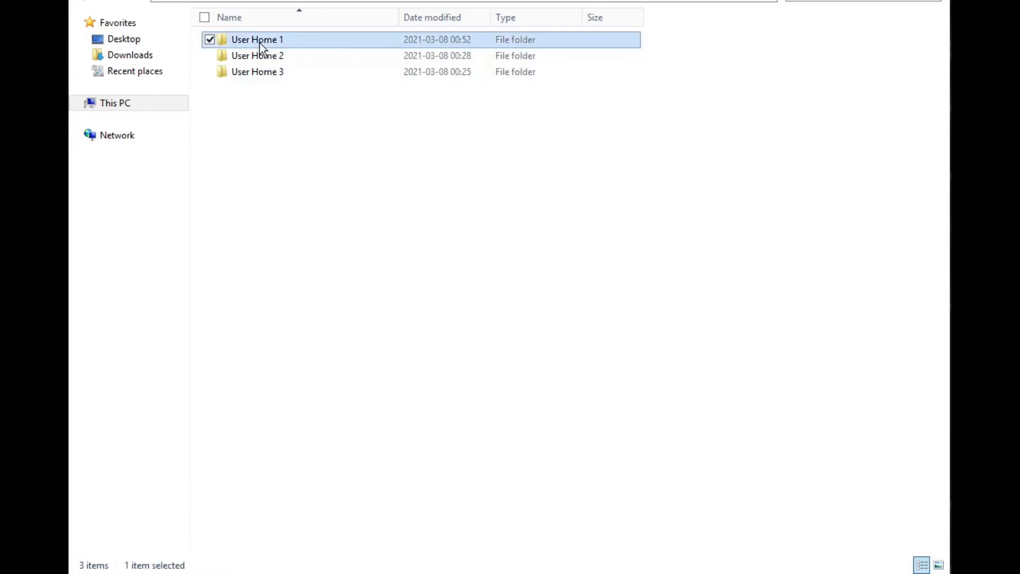
{"action": "double_click", "coordinate": [261, 44]}
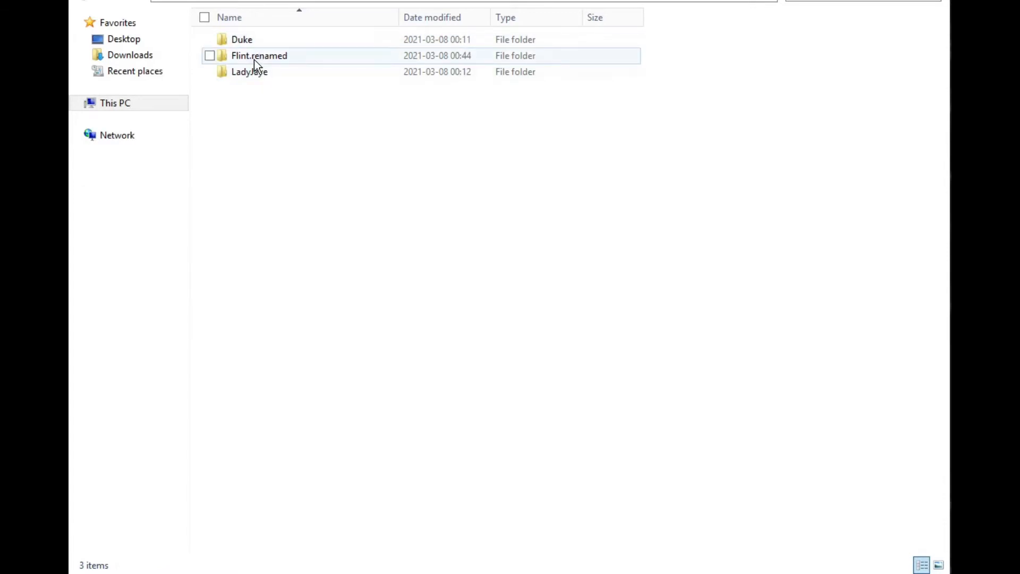
{"action": "left_click", "coordinate": [260, 60]}
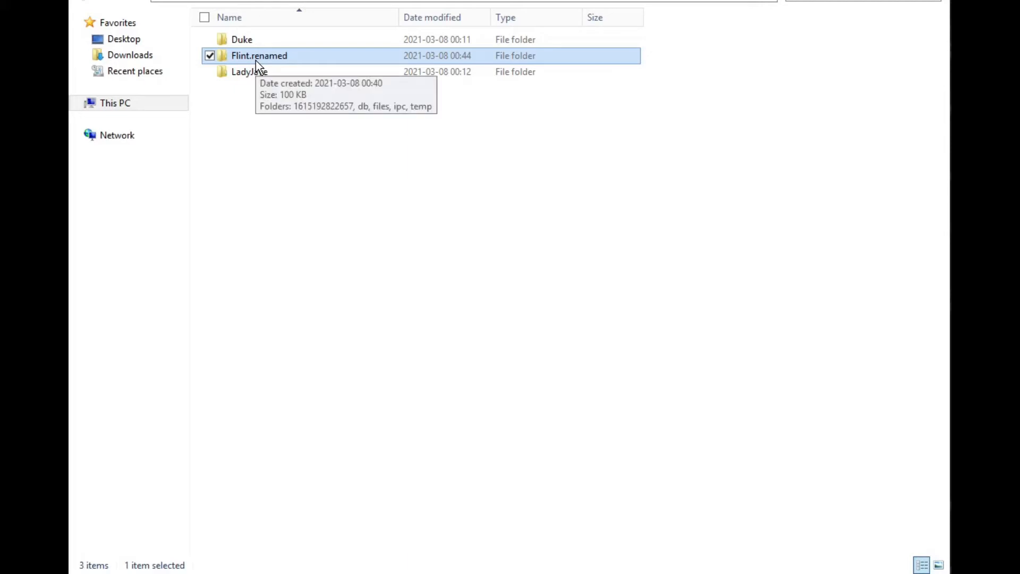
{"action": "left_click", "coordinate": [256, 61]}
{"action": "left_click", "coordinate": [250, 60]}
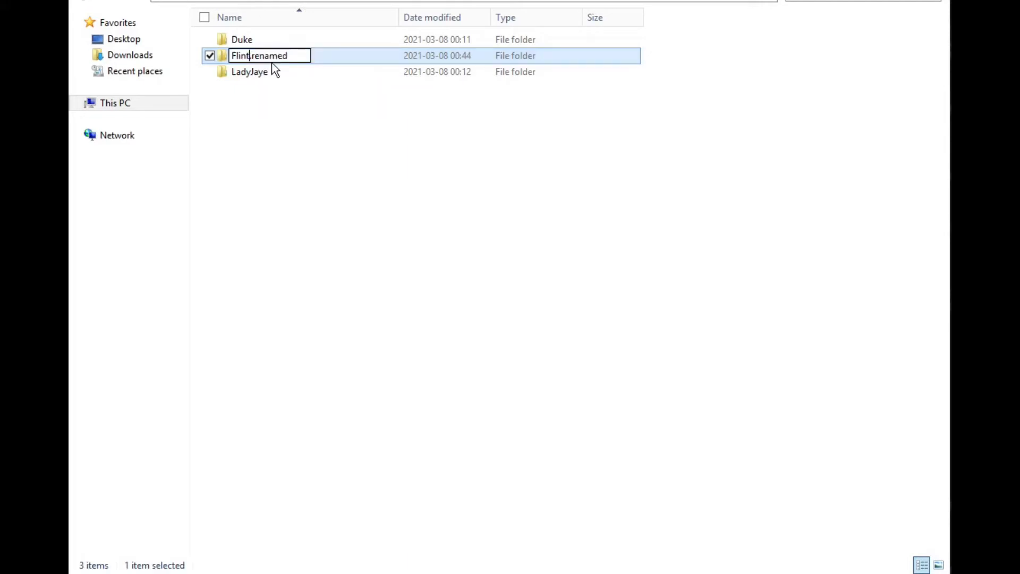
{"action": "key", "text": "shift+Right"}
{"action": "key", "text": "shift+Right"}
{"action": "key", "text": "shift+Right"}
{"action": "key", "text": "shift+Right"}
{"action": "key", "text": "shift+Right"}
{"action": "key", "text": "shift+Right"}
{"action": "key", "text": "shift+Right"}
{"action": "key", "text": "shift+Right"}
{"action": "key", "text": "BackSpace"}
{"action": "key", "text": "Return"}
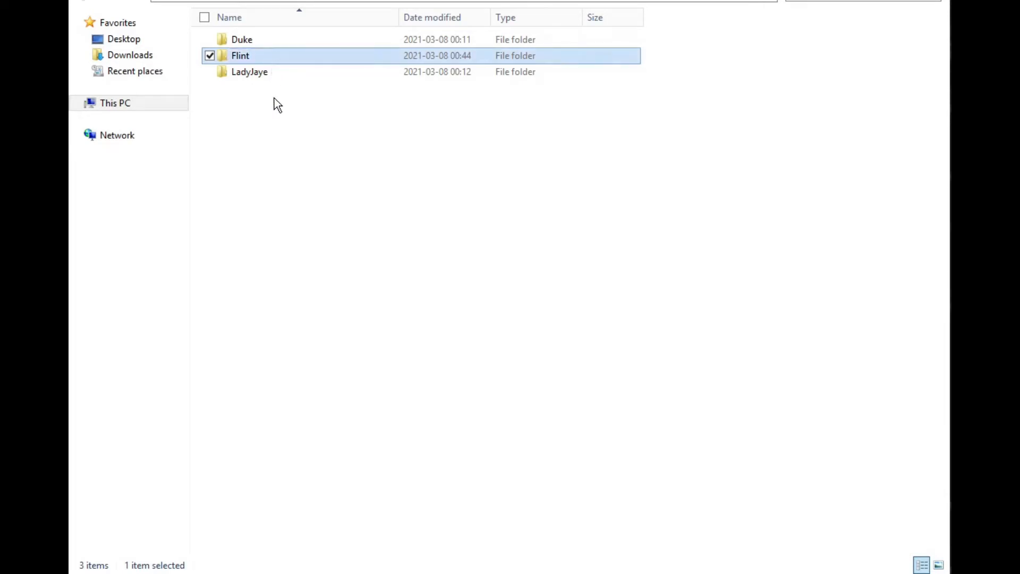
{"action": "left_click", "coordinate": [297, 127]}
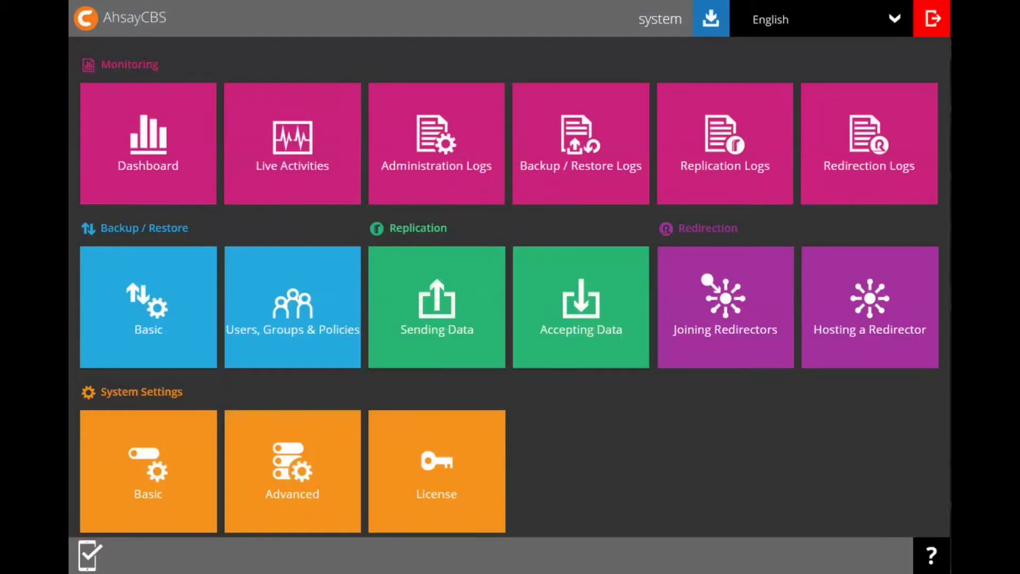
- Switch to AhsayCBS and rescan all user home directories from the backup user management page
{"action": "left_click", "coordinate": [308, 313]}
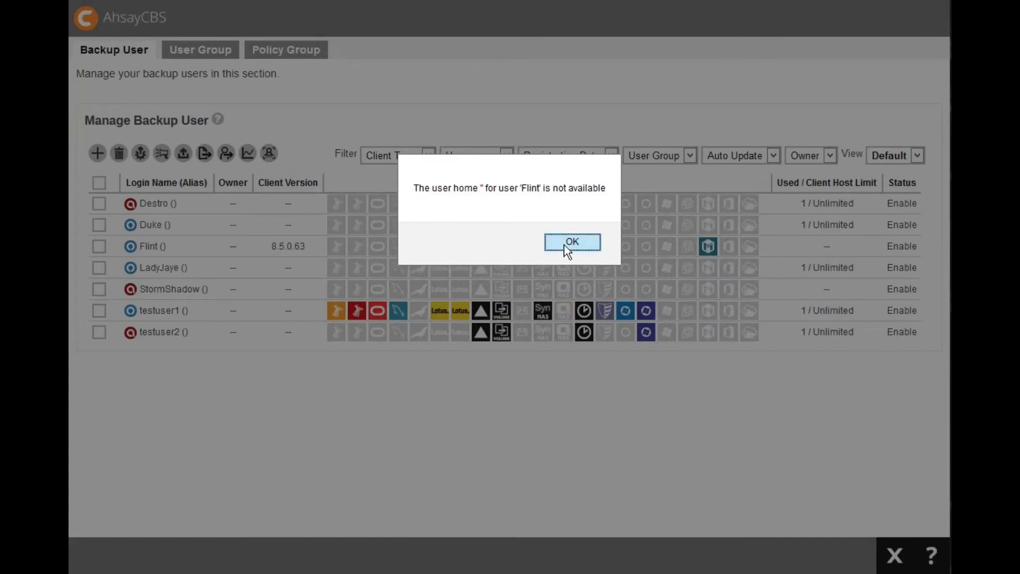
{"action": "left_click", "coordinate": [567, 248]}
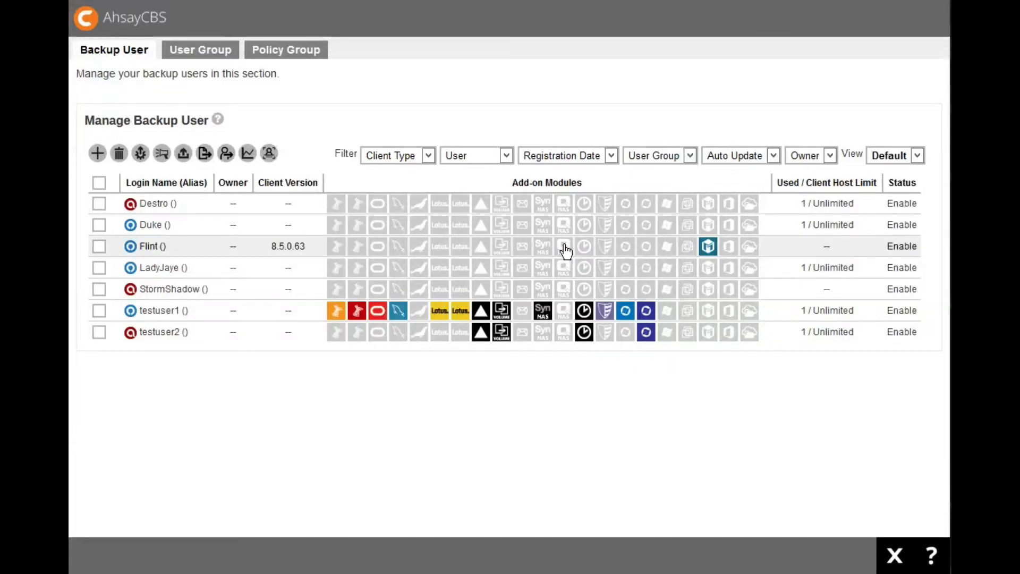
{"action": "left_click", "coordinate": [269, 157]}
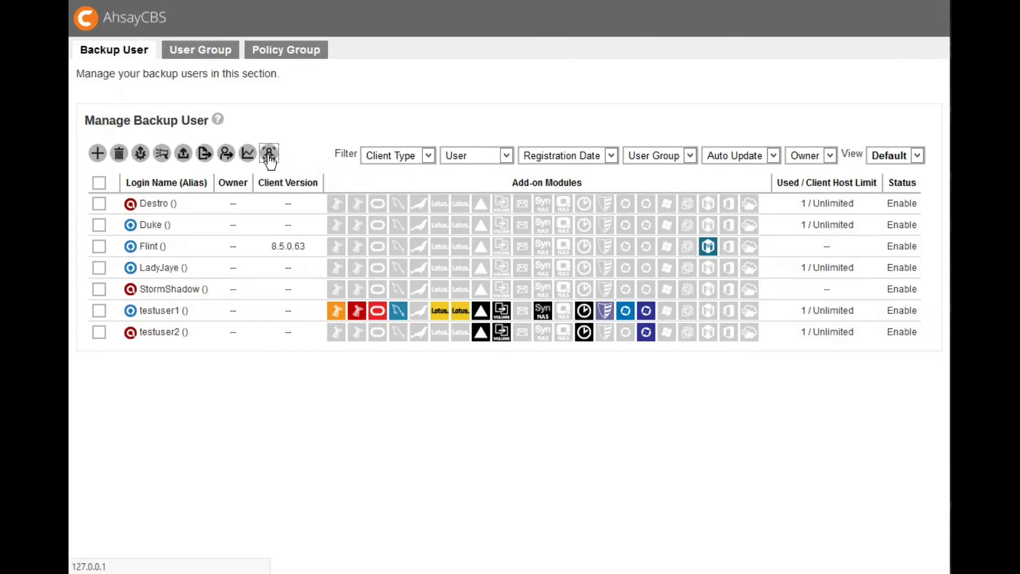
{"action": "left_click", "coordinate": [167, 245]}
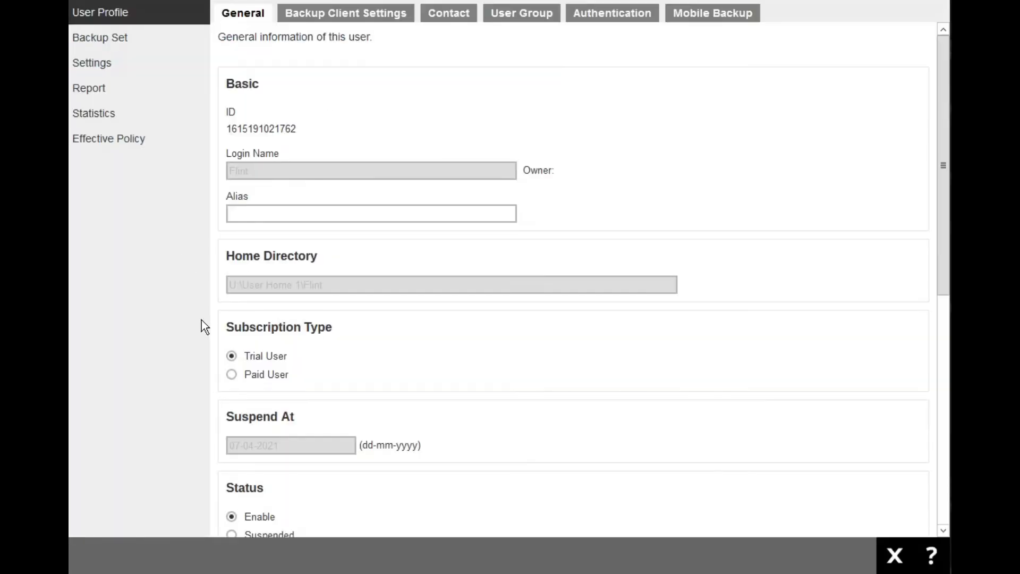
{"action": "left_click_drag", "start_coordinate": [225, 259], "coordinate": [336, 288]}
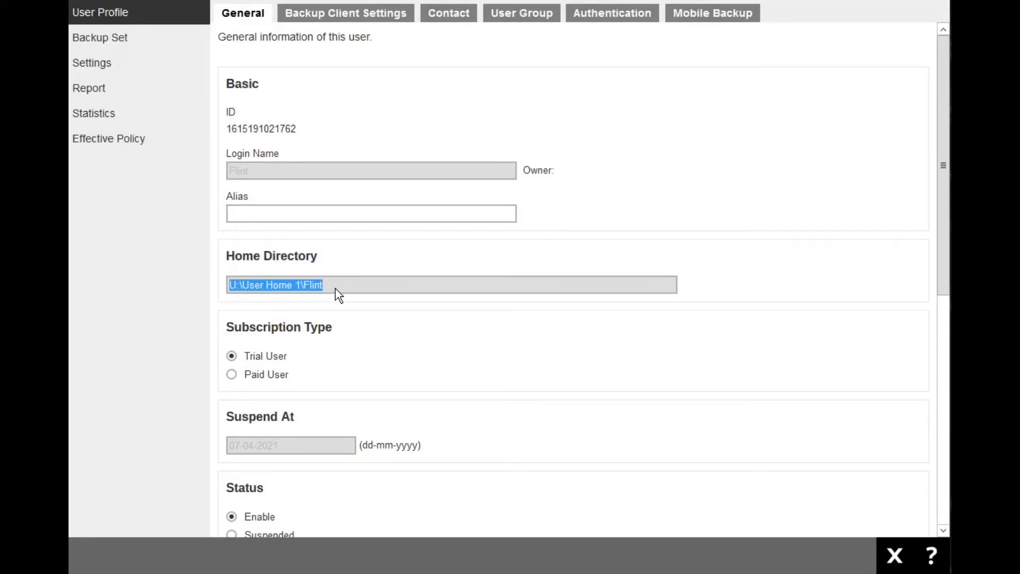
{"action": "left_click", "coordinate": [895, 556]}
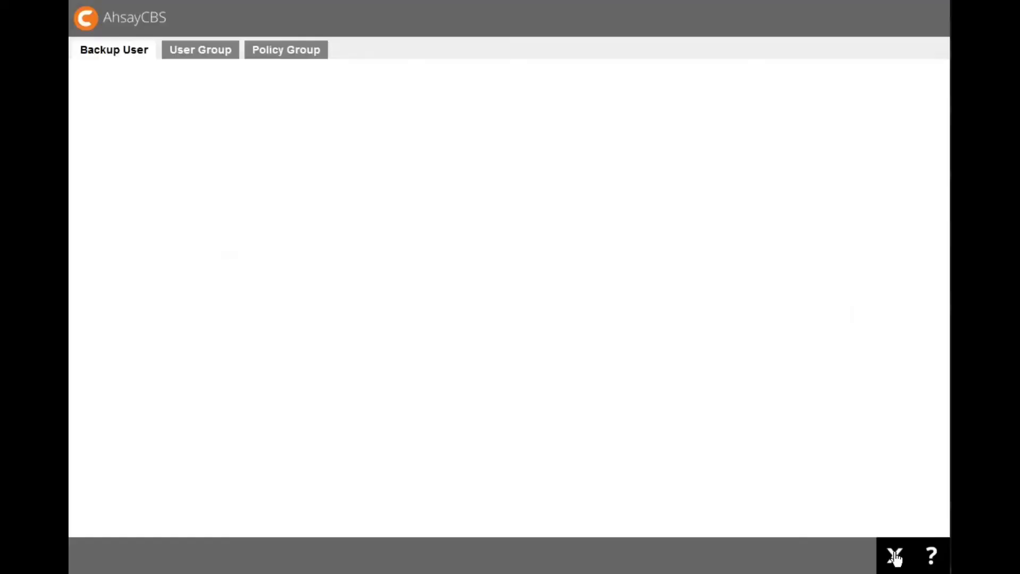
{"action": "left_click", "coordinate": [894, 556]}
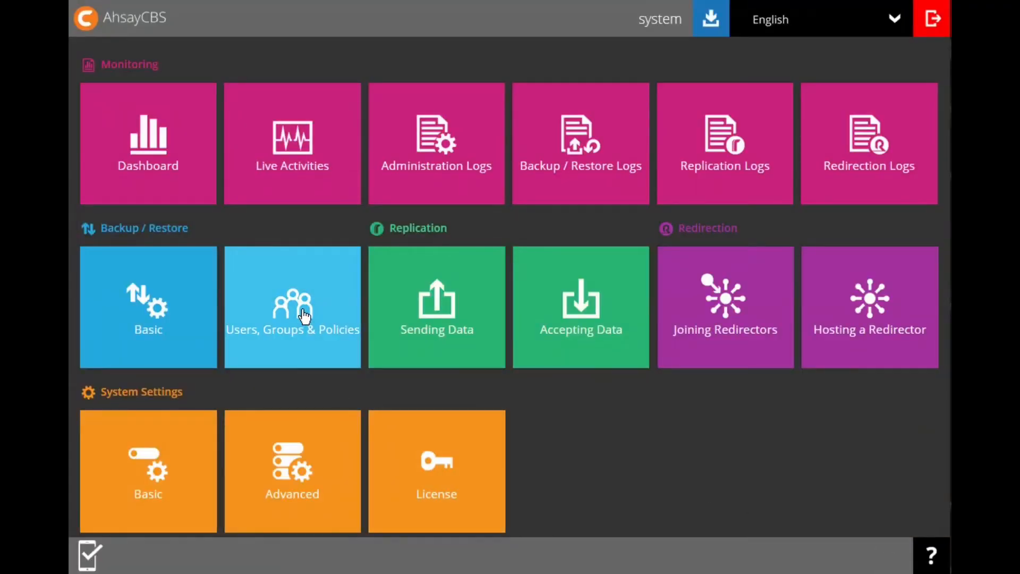
{"action": "left_click", "coordinate": [305, 315]}
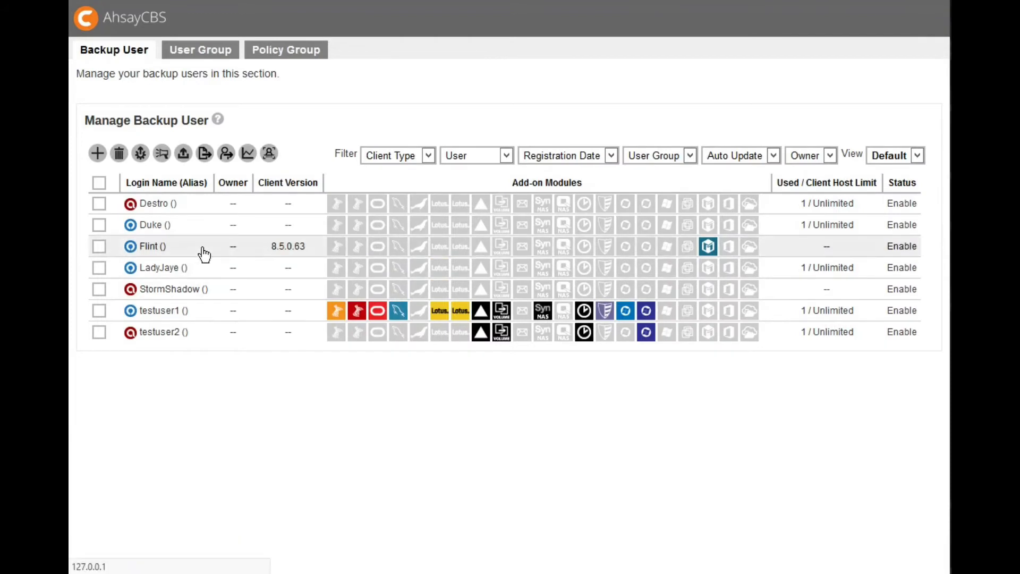
{"action": "left_click", "coordinate": [204, 254]}
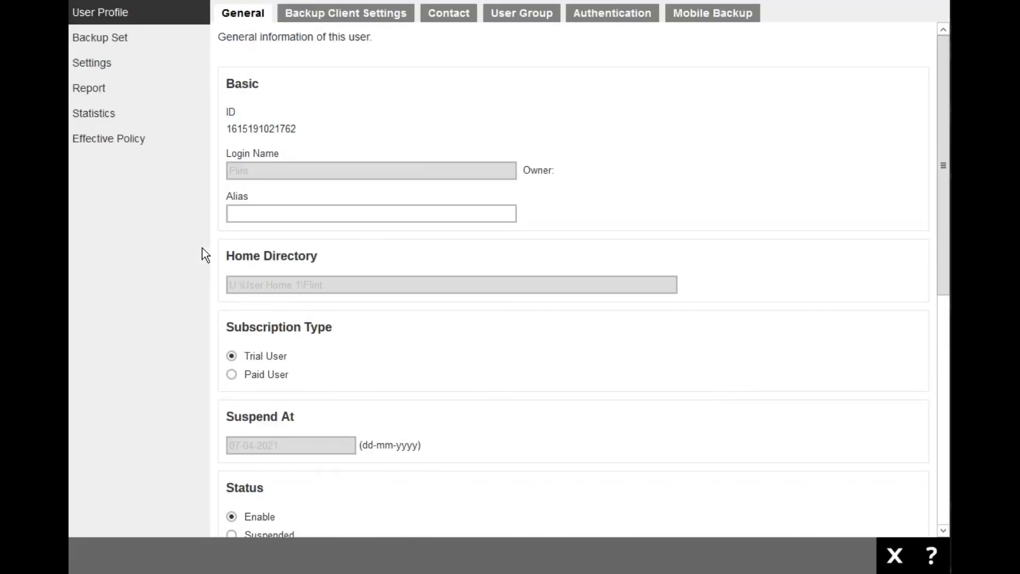
{"action": "left_click", "coordinate": [884, 542]}
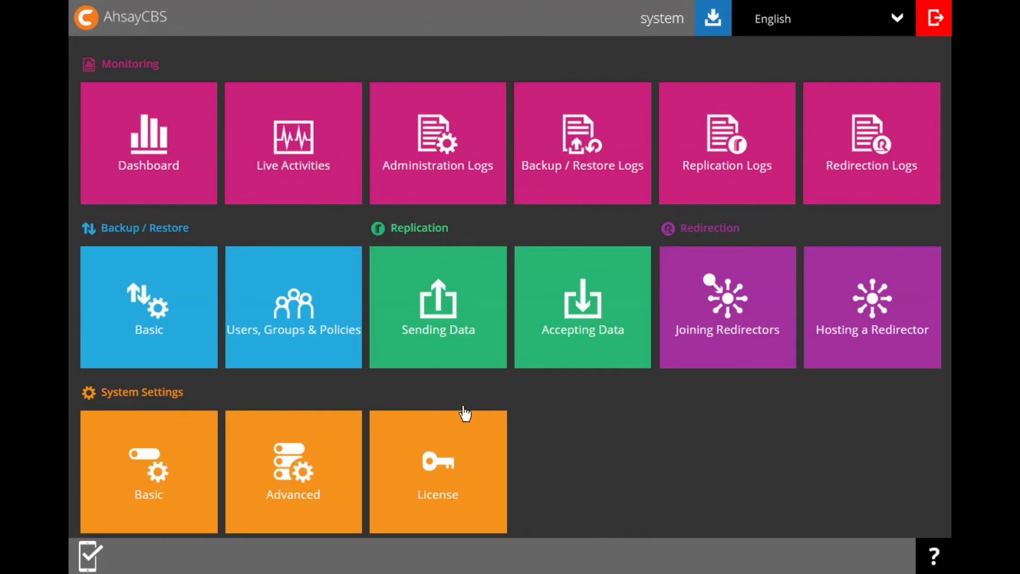
- Open the backup user list, dismiss the user home alert and check the Home Directory in StormShadow's profile
{"action": "left_click", "coordinate": [308, 331]}
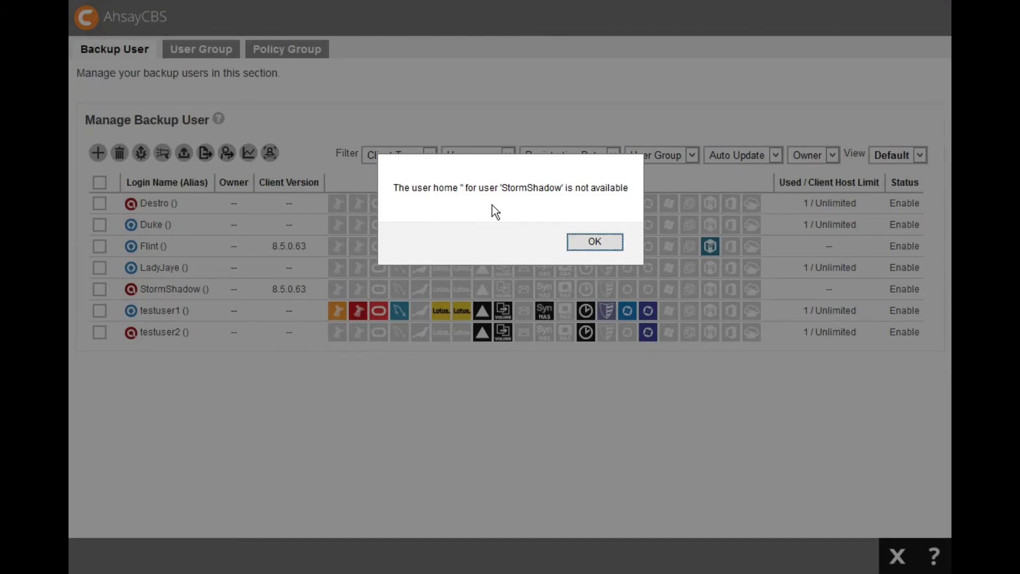
{"action": "left_click", "coordinate": [594, 242]}
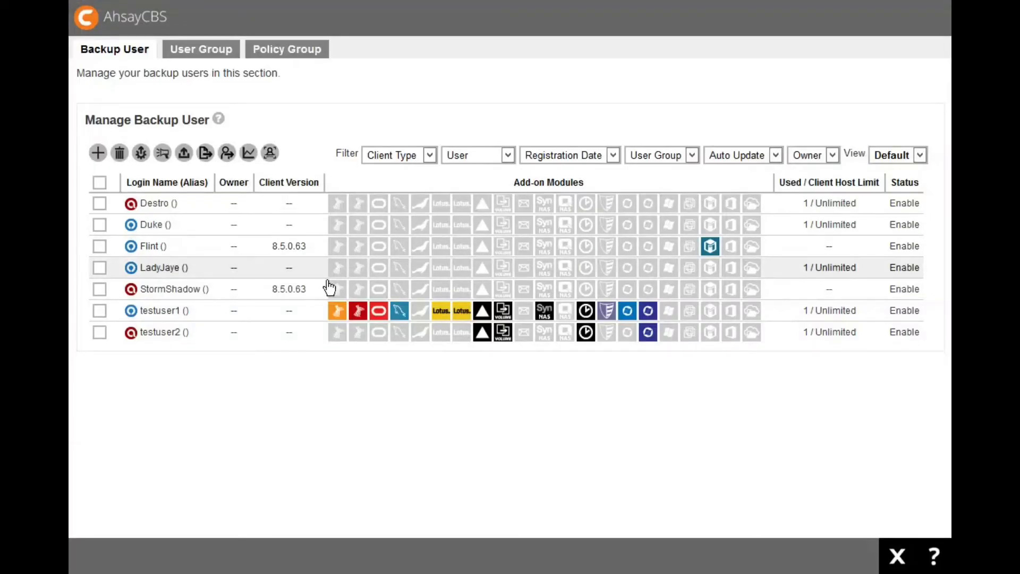
{"action": "left_click", "coordinate": [219, 289]}
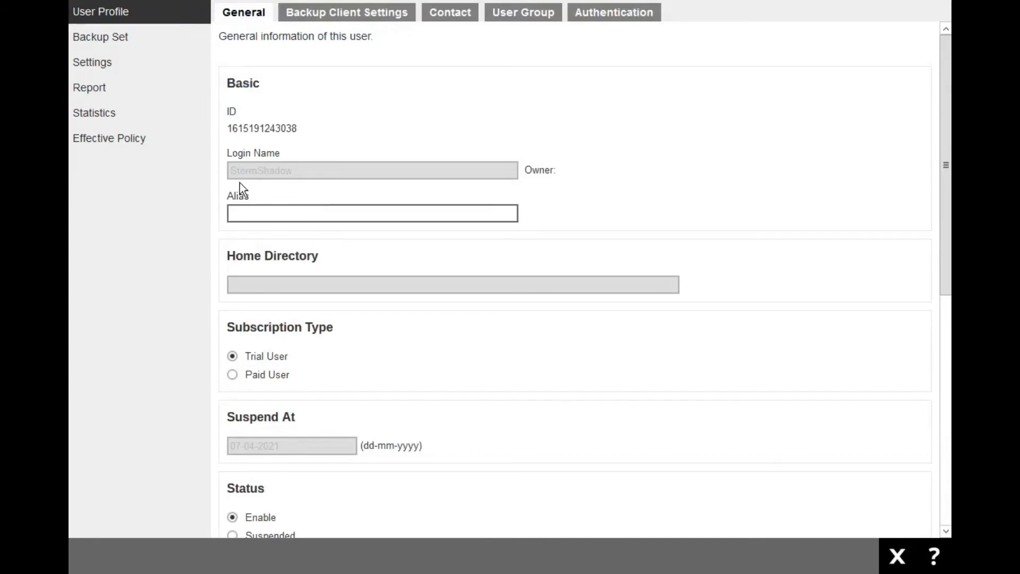
{"action": "left_click_drag", "start_coordinate": [244, 256], "coordinate": [324, 265]}
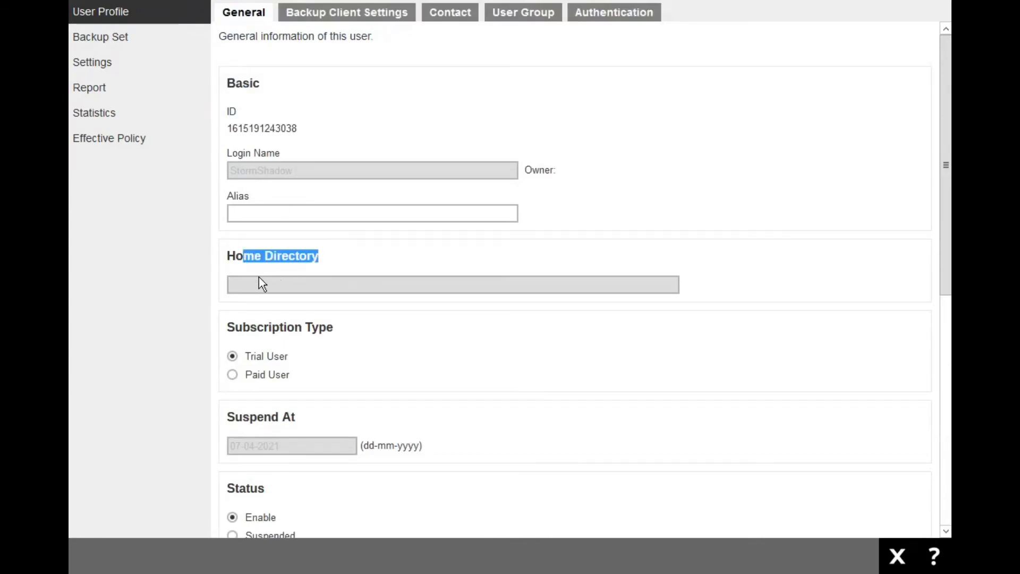
{"action": "left_click", "coordinate": [246, 281]}
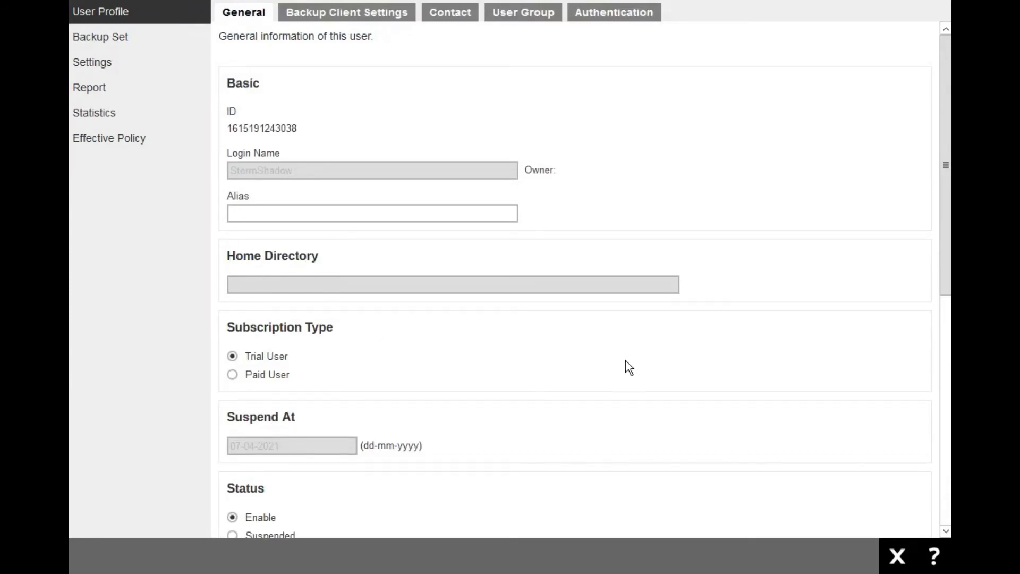
{"action": "left_click", "coordinate": [896, 555]}
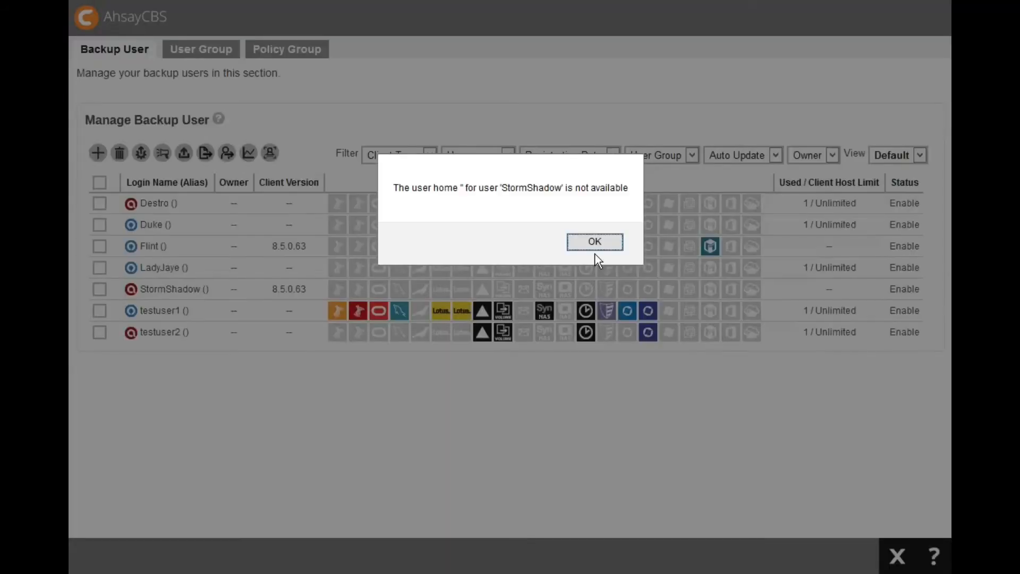
{"action": "left_click", "coordinate": [598, 244]}
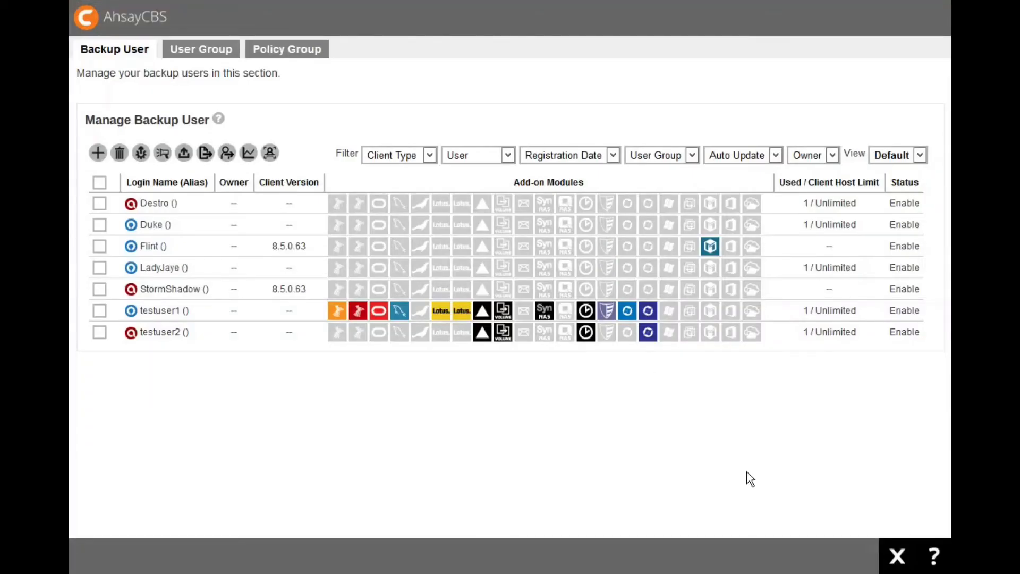
{"action": "left_click", "coordinate": [894, 556]}
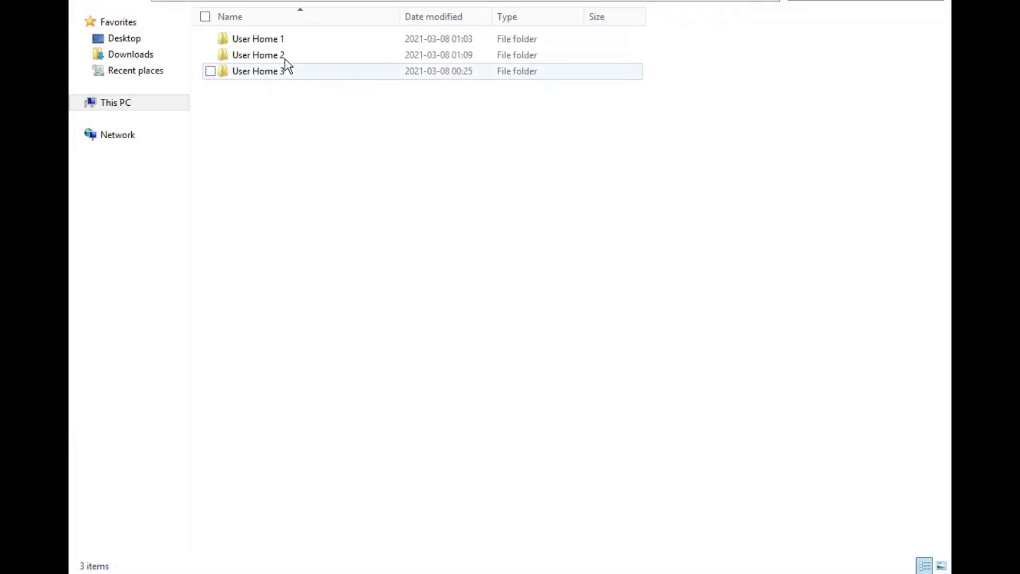
- In File Explorer, look through the User Home 1, User Home 2 and User Home 3 folders for StormShadow's folder
{"action": "double_click", "coordinate": [277, 46]}
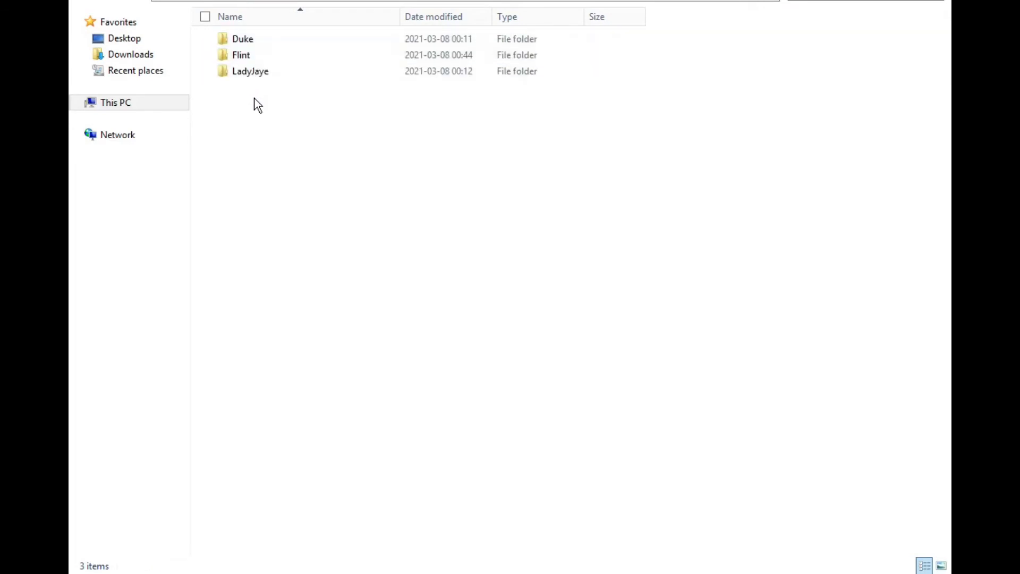
{"action": "key", "text": "BackSpace"}
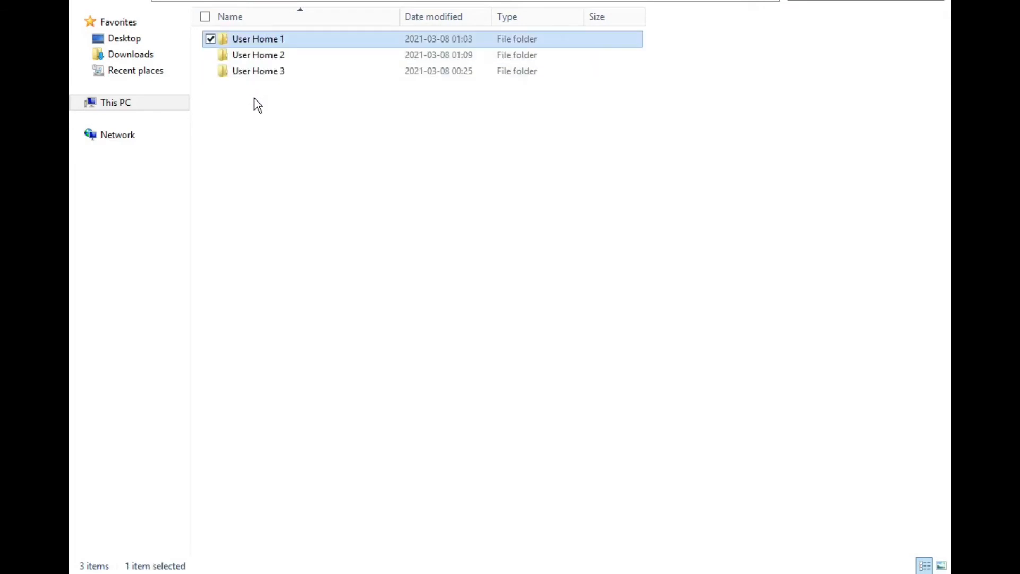
{"action": "left_click", "coordinate": [268, 58]}
{"action": "double_click", "coordinate": [267, 57]}
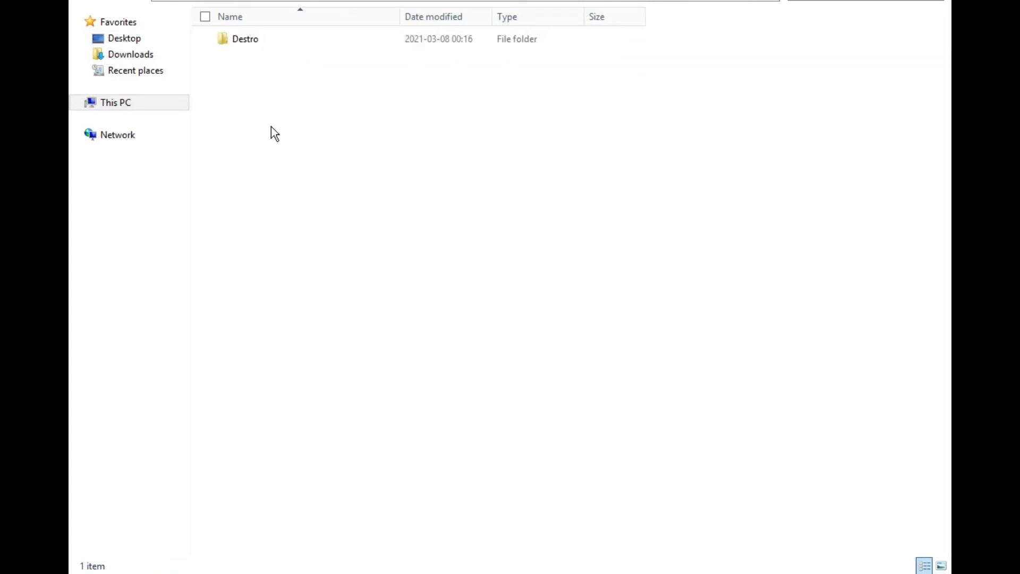
{"action": "key", "text": "BackSpace"}
{"action": "left_click", "coordinate": [275, 75]}
{"action": "double_click", "coordinate": [274, 75]}
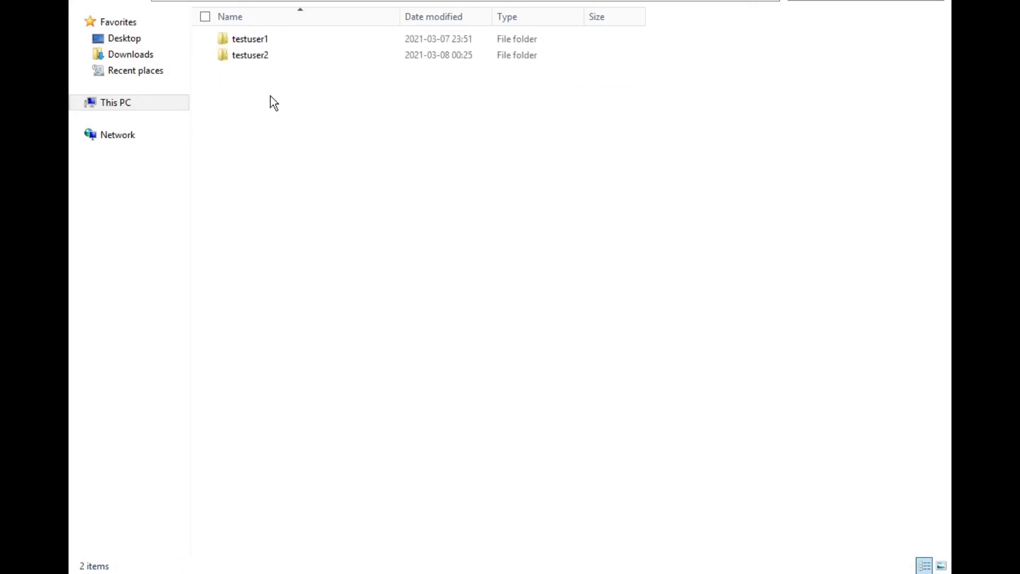
- Create a new folder named StormShadow inside the User Home 2 folder
{"action": "key", "text": "BackSpace"}
{"action": "left_click", "coordinate": [265, 131]}
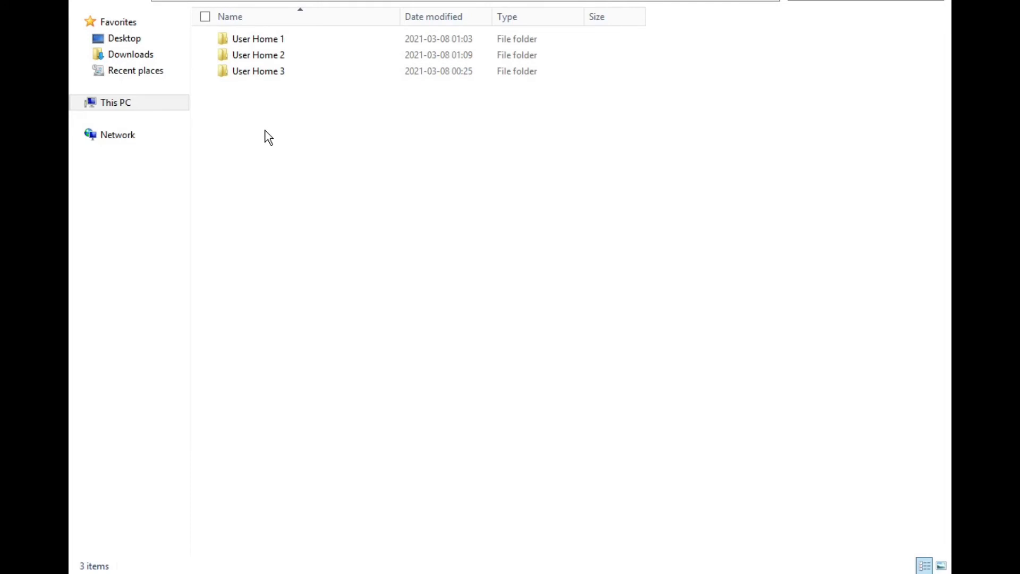
{"action": "left_click", "coordinate": [260, 56]}
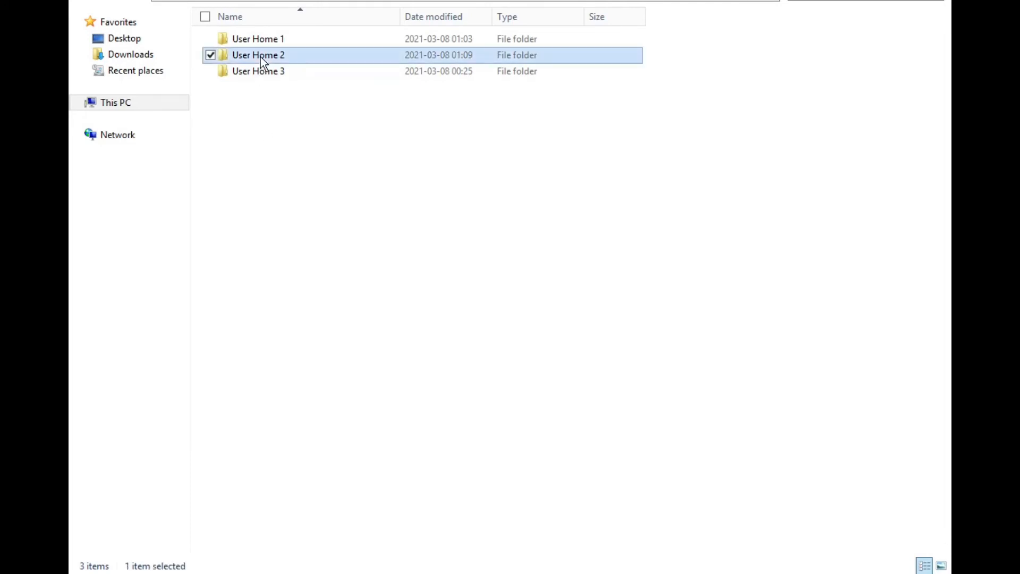
{"action": "double_click", "coordinate": [260, 56]}
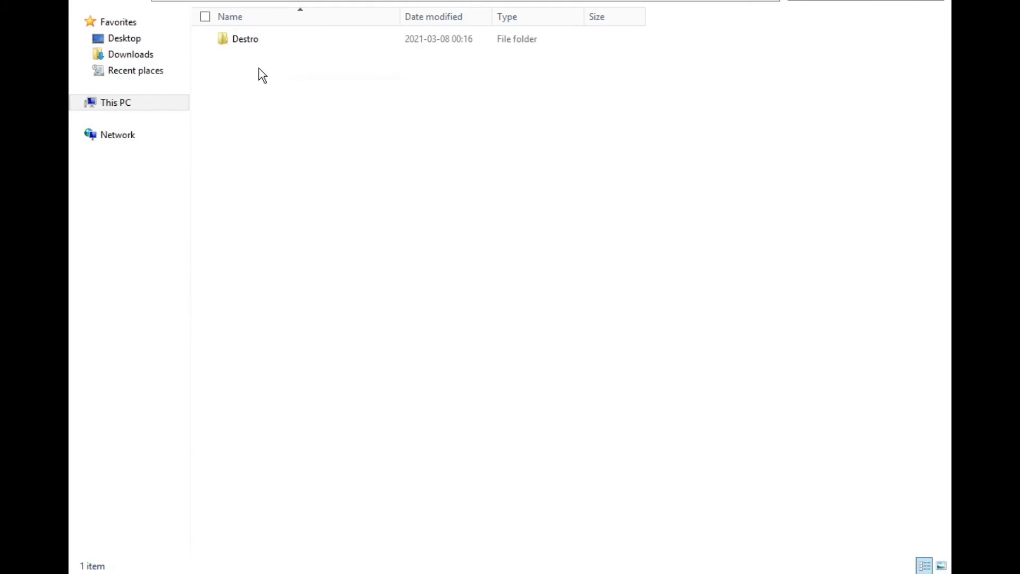
{"action": "right_click", "coordinate": [260, 68]}
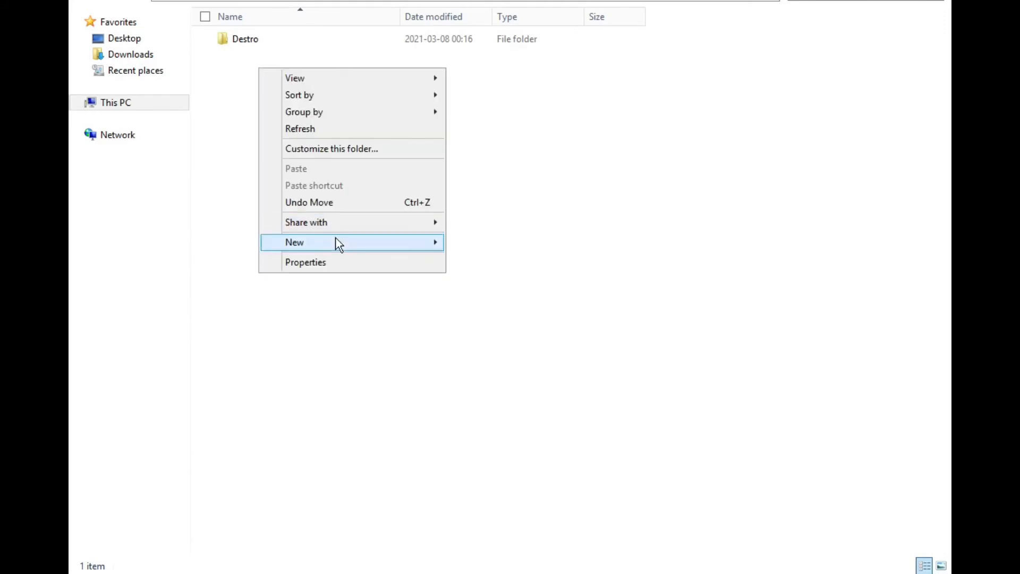
{"action": "mouse_move", "coordinate": [335, 240]}
{"action": "left_click", "coordinate": [468, 245]}
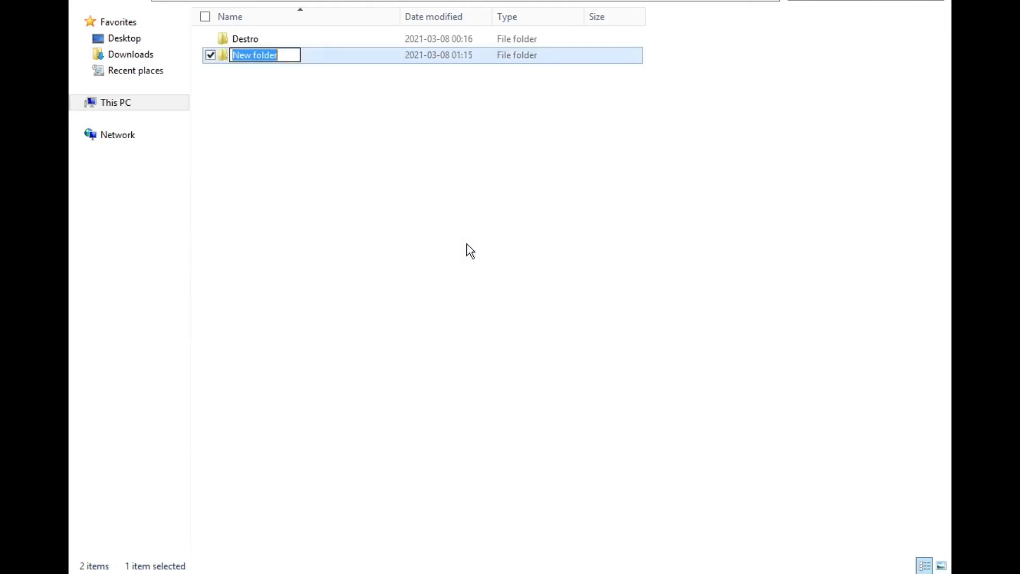
{"action": "type", "text": "Storm"}
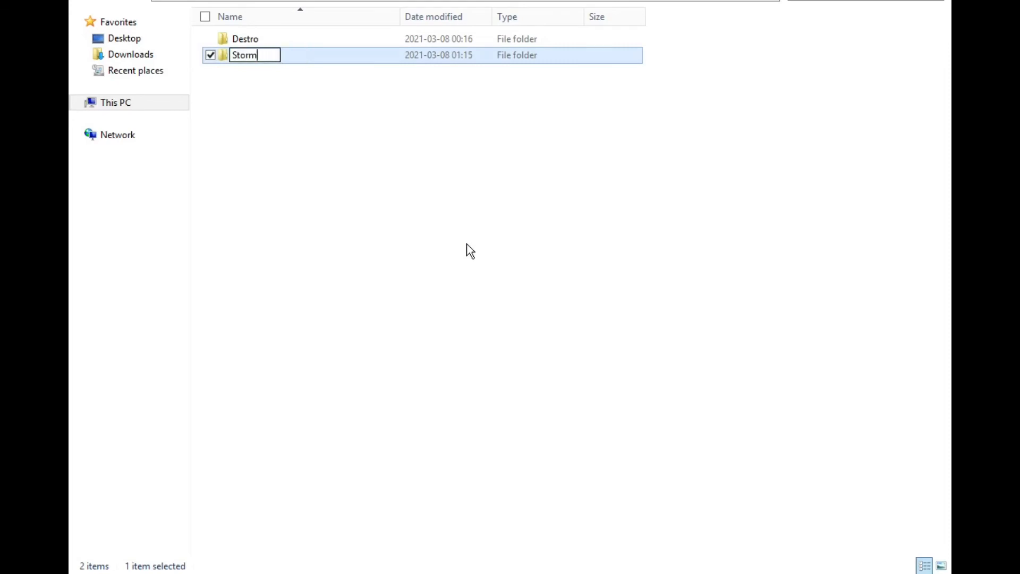
{"action": "type", "text": "Shadow"}
{"action": "key", "text": "Return"}
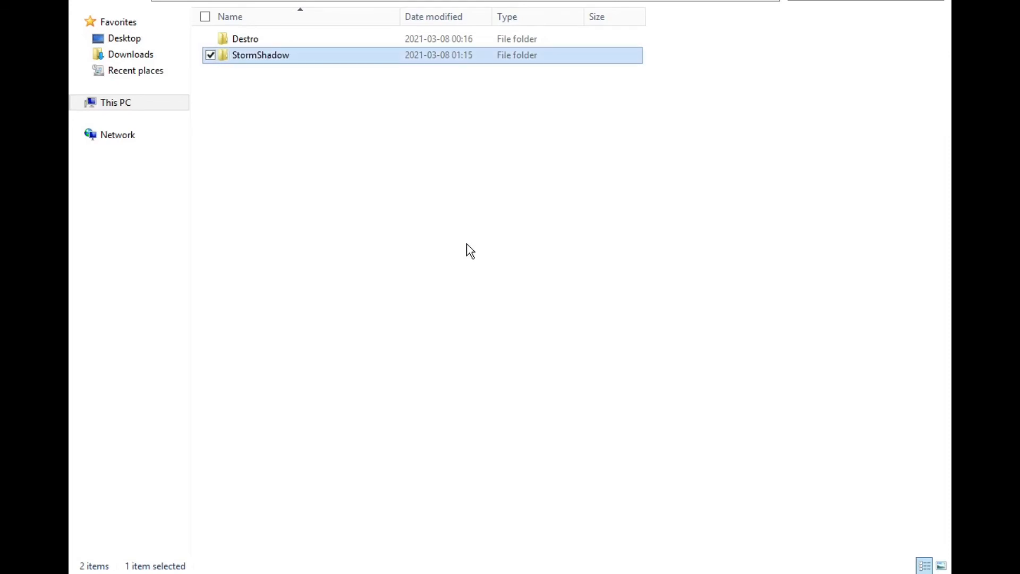
- Check the capital letters in the StormShadow folder's name, keeping the name as it is
{"action": "left_click", "coordinate": [373, 221]}
{"action": "left_click", "coordinate": [272, 59]}
{"action": "key", "text": "F2"}
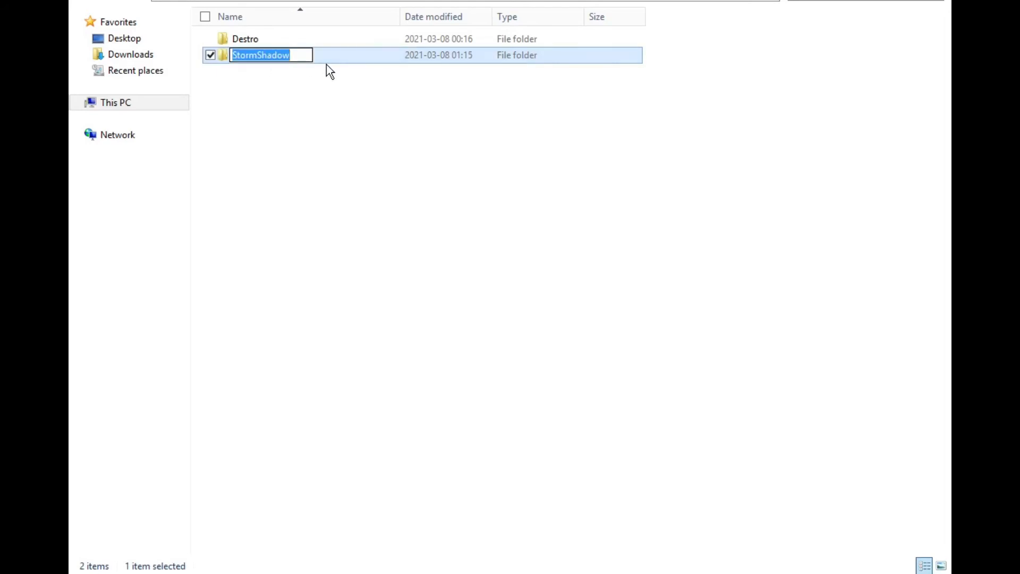
{"action": "key", "text": "Home"}
{"action": "key", "text": "shift+Right"}
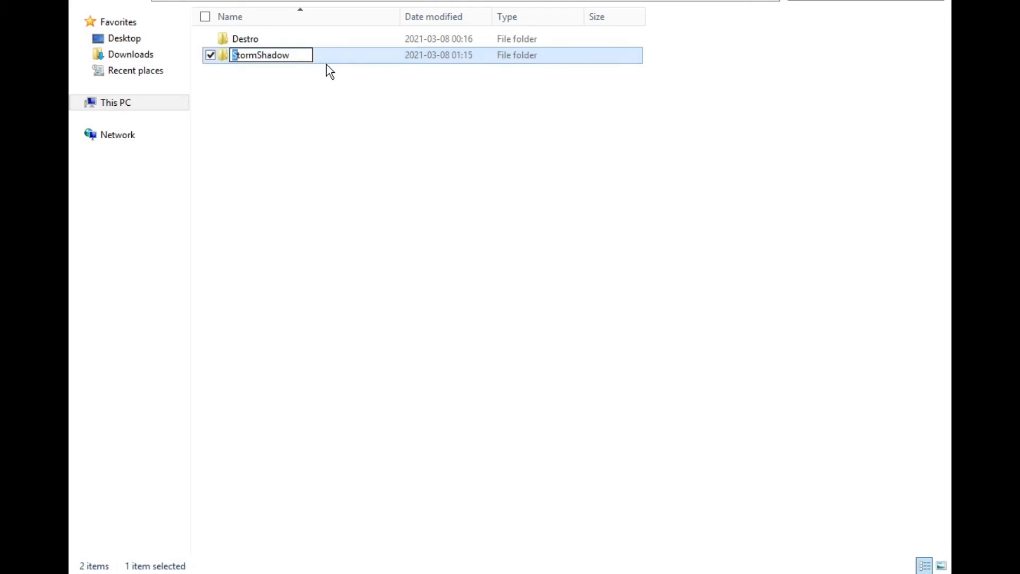
{"action": "key", "text": "Right"}
{"action": "key", "text": "Right"}
{"action": "key", "text": "Right"}
{"action": "key", "text": "Right"}
{"action": "key", "text": "Right"}
{"action": "key", "text": "shift+Right"}
{"action": "key", "text": "Return"}
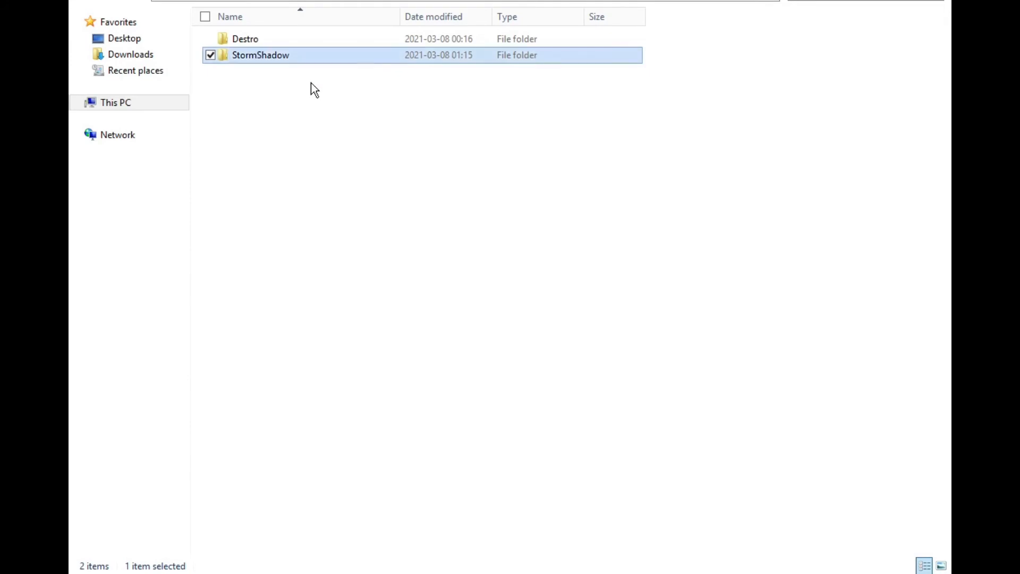
{"action": "left_click", "coordinate": [314, 90]}
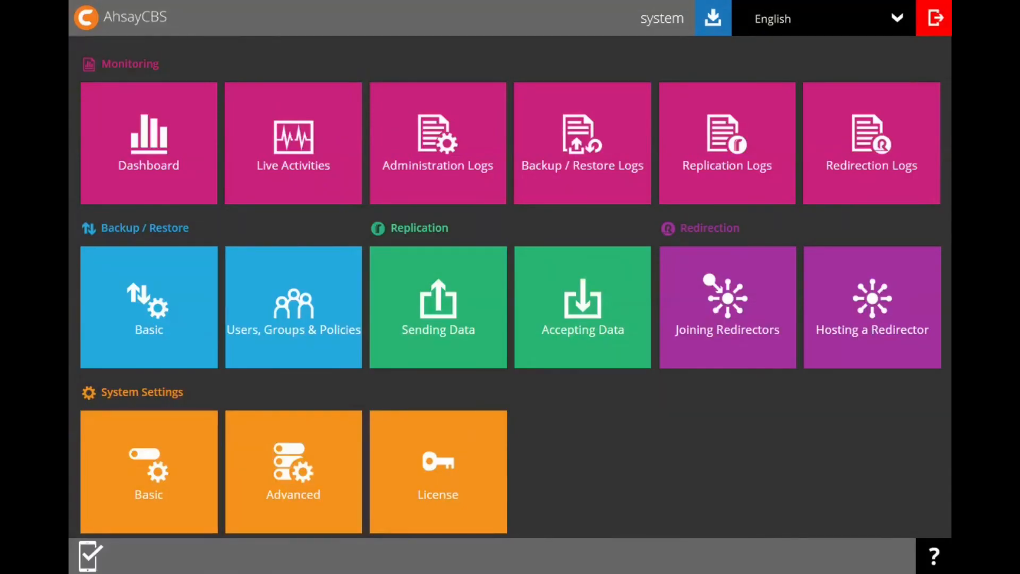
- Switch to AhsayCBS and rescan the user home directories from the backup user list, dismissing the user home alert
{"action": "left_click", "coordinate": [308, 311]}
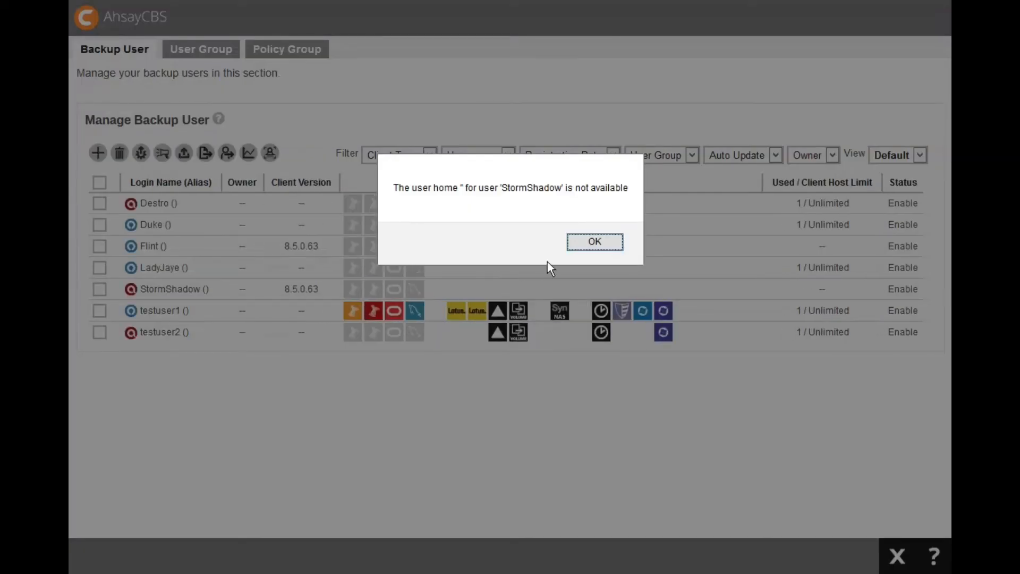
{"action": "left_click", "coordinate": [594, 243]}
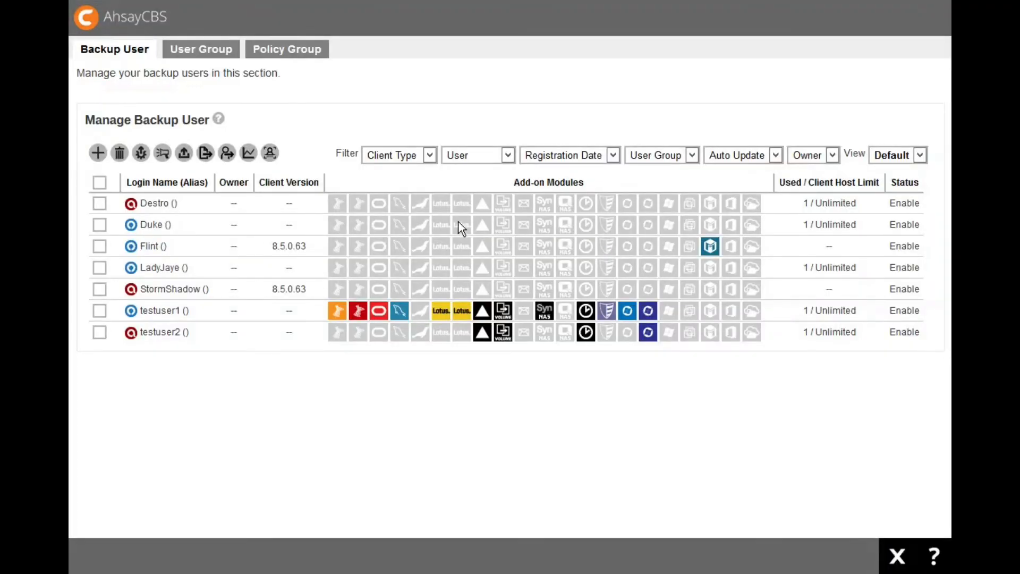
{"action": "left_click", "coordinate": [271, 155]}
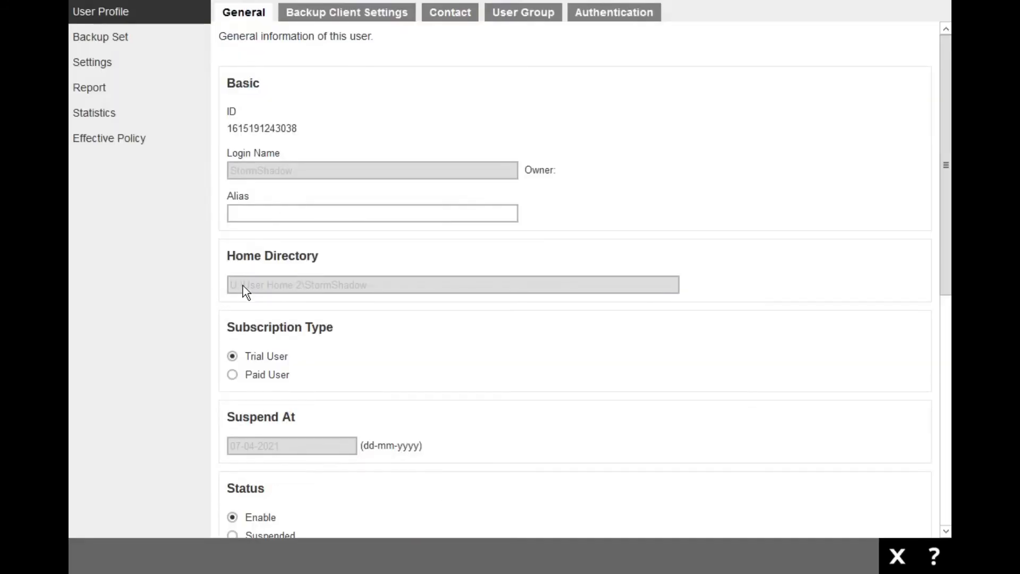
- Check the Home Directory path in StormShadow's profile after the rescan and close the profile
{"action": "left_click_drag", "start_coordinate": [235, 256], "coordinate": [325, 254]}
{"action": "left_click", "coordinate": [302, 274]}
{"action": "left_click_drag", "start_coordinate": [230, 284], "coordinate": [378, 287]}
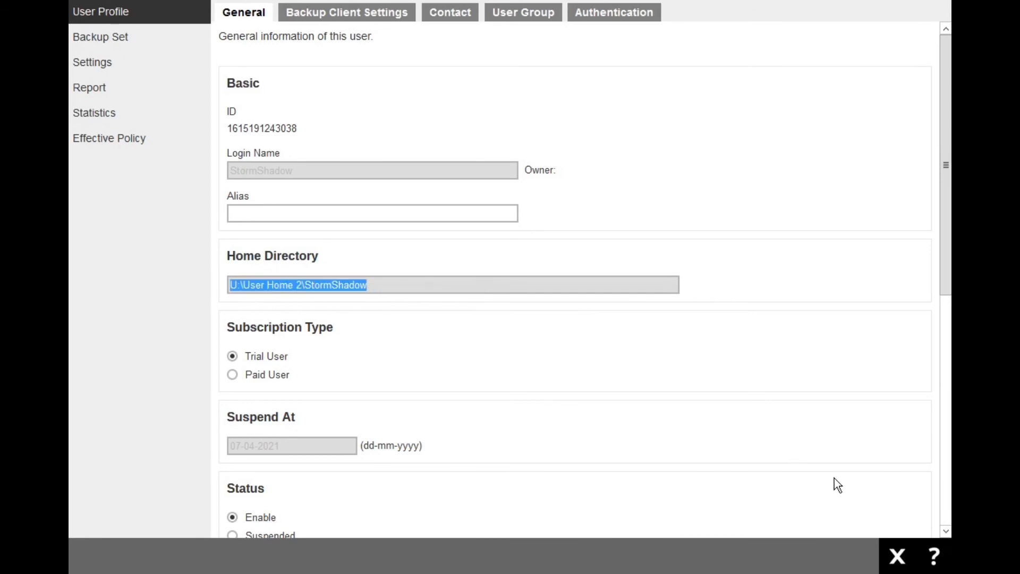
{"action": "left_click", "coordinate": [897, 557]}
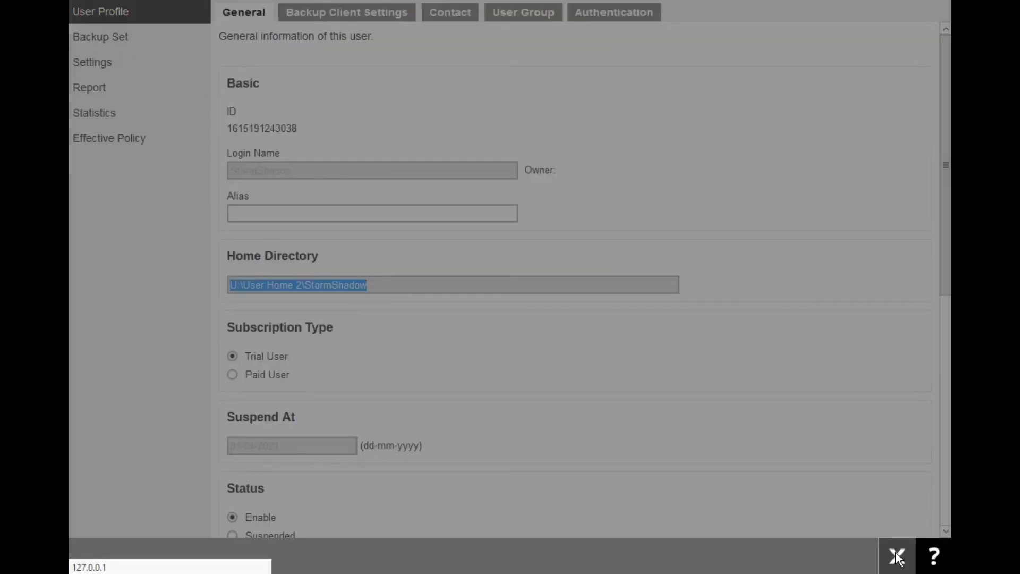